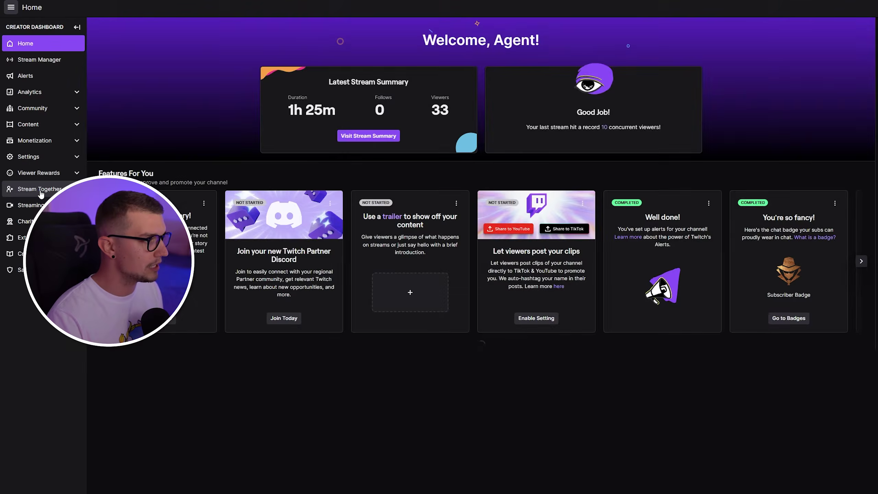
Step: Start a Stream Together session, place its window in the middle of the page, and mute the microphone
left_click(40, 189)
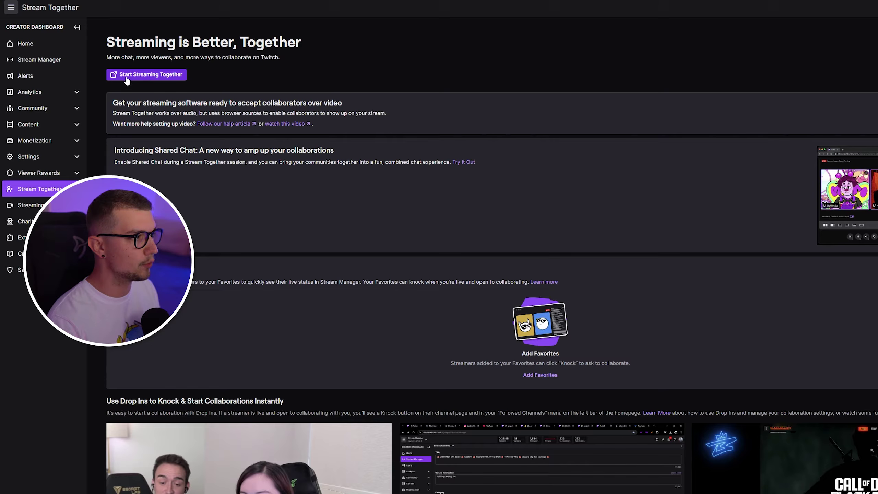
left_click(148, 79)
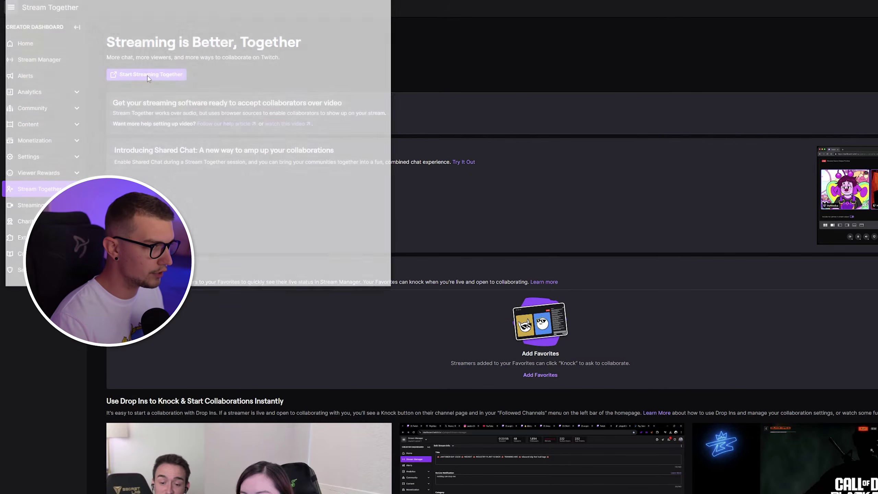
left_click_drag(192, 3, 551, 70)
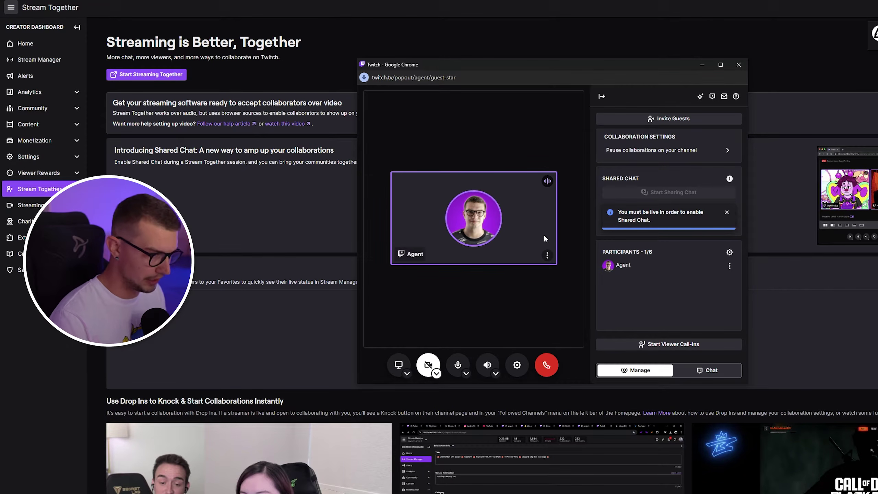
left_click_drag(643, 253, 656, 255)
left_click(632, 274)
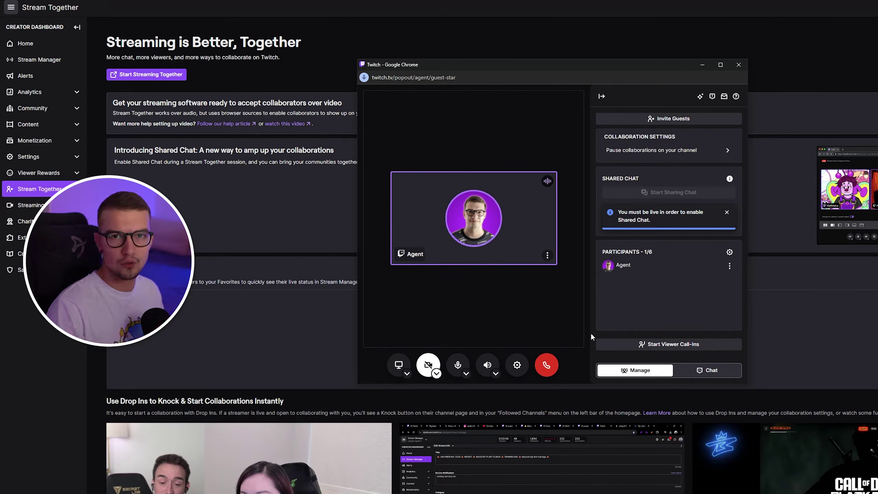
left_click(457, 365)
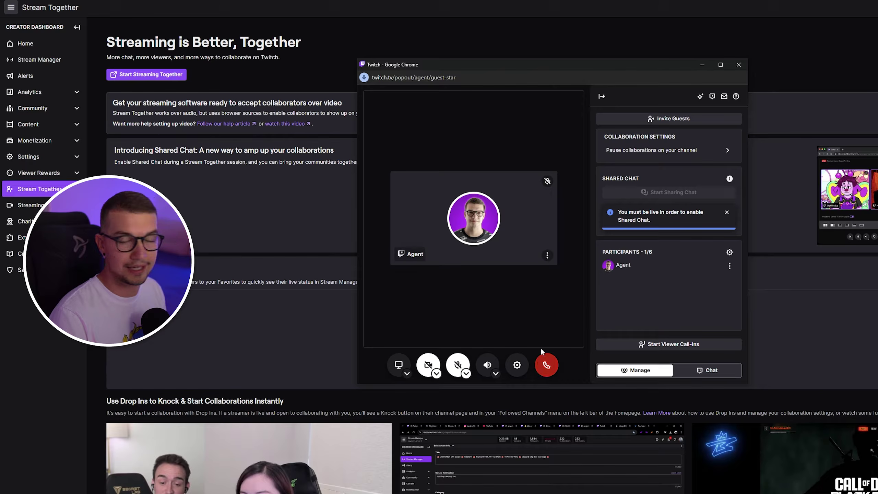
Step: Check the guest invitation categories and close the invitation without inviting anyone
left_click(667, 121)
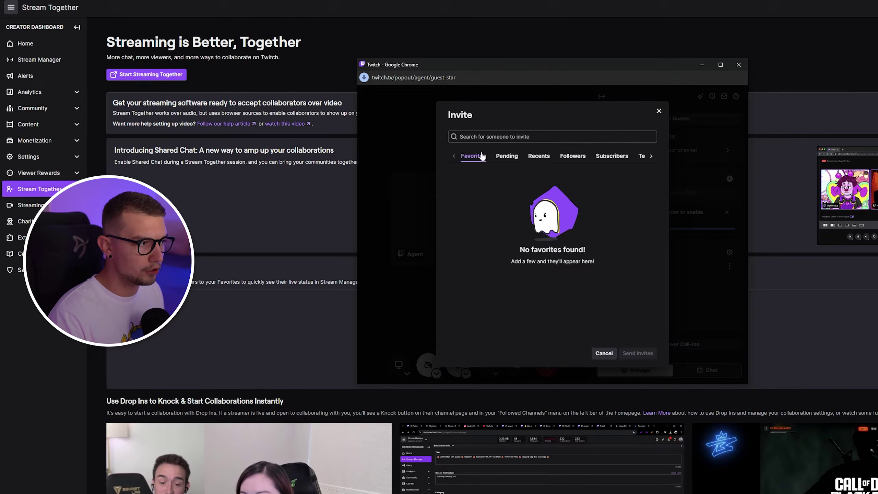
left_click(659, 112)
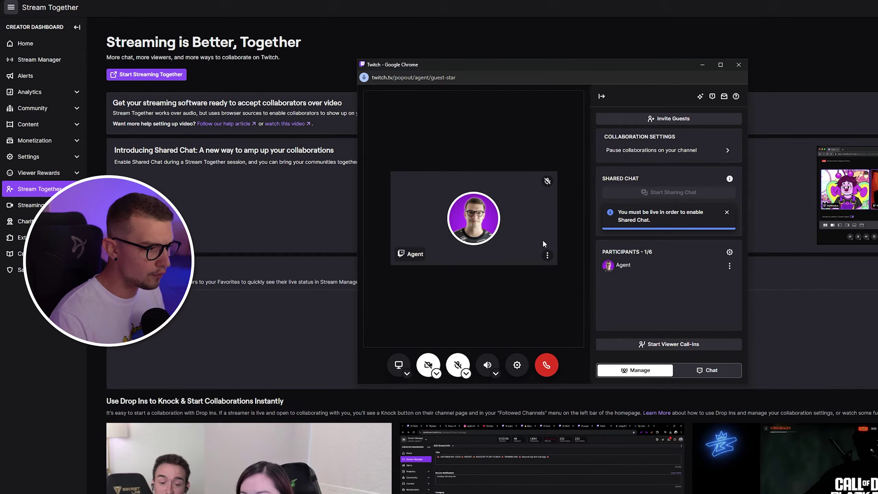
Step: Open the session's settings and review the group and individual browser sources
left_click(519, 367)
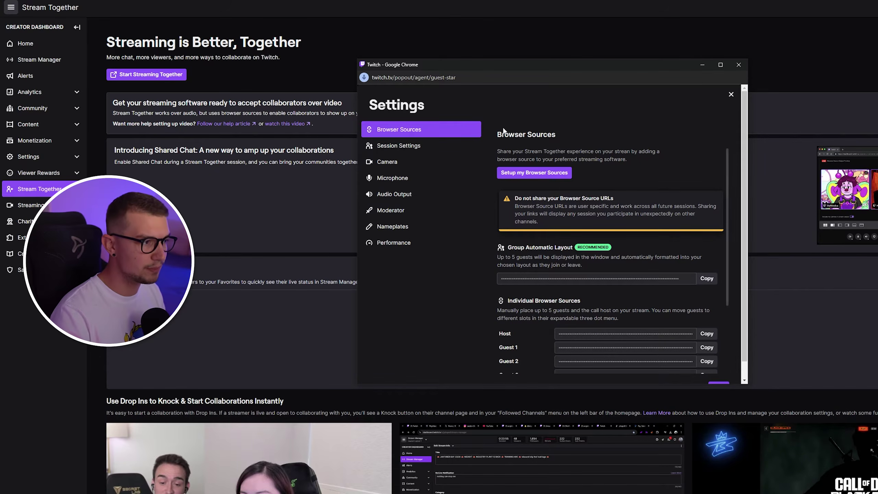
scroll(553, 268, "down", 3)
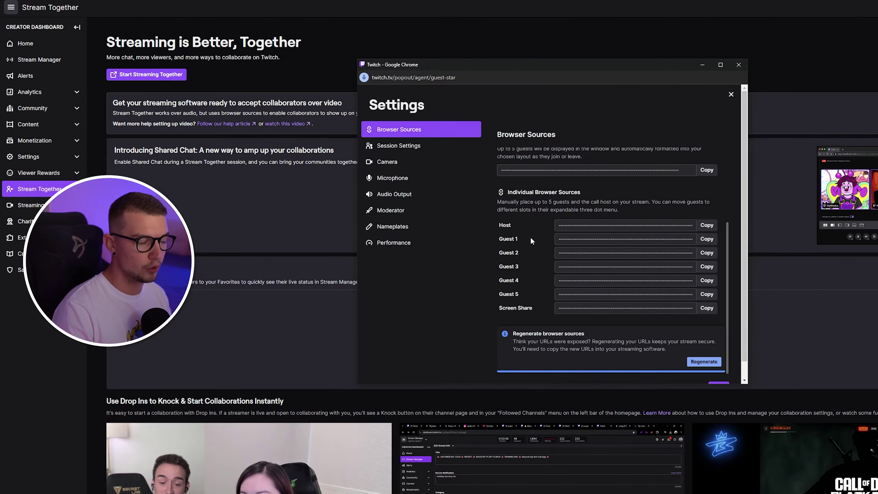
scroll(531, 236, "up", 3)
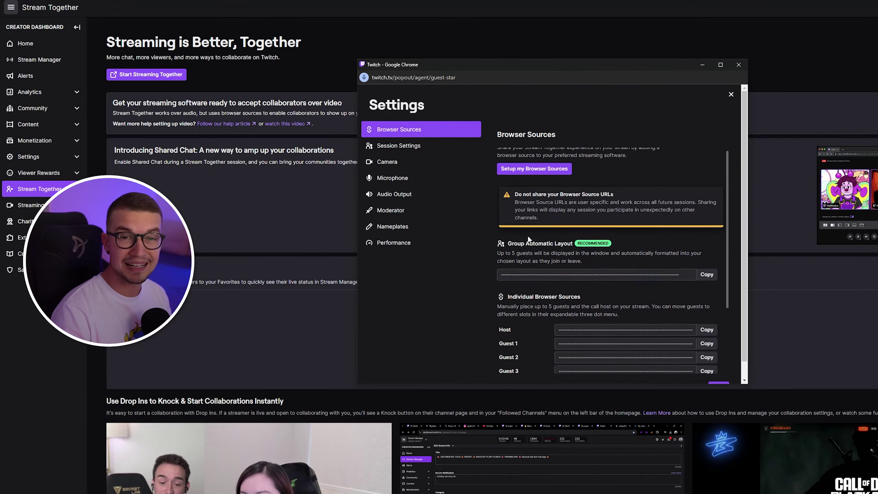
Step: Review the performance settings, including the available maximum video quality options
left_click(379, 246)
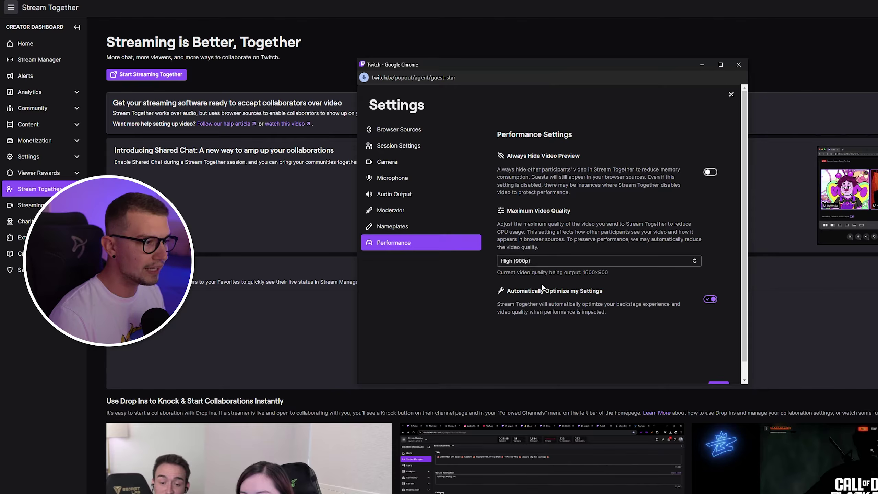
left_click(521, 265)
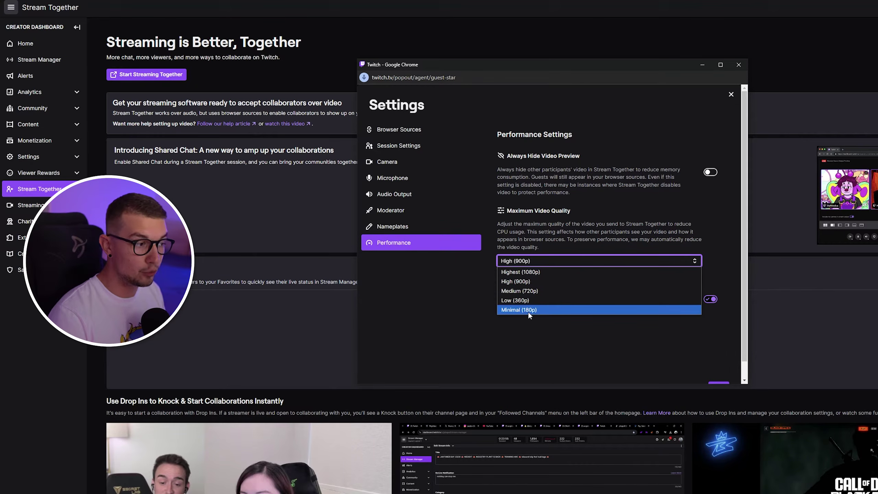
left_click(482, 294)
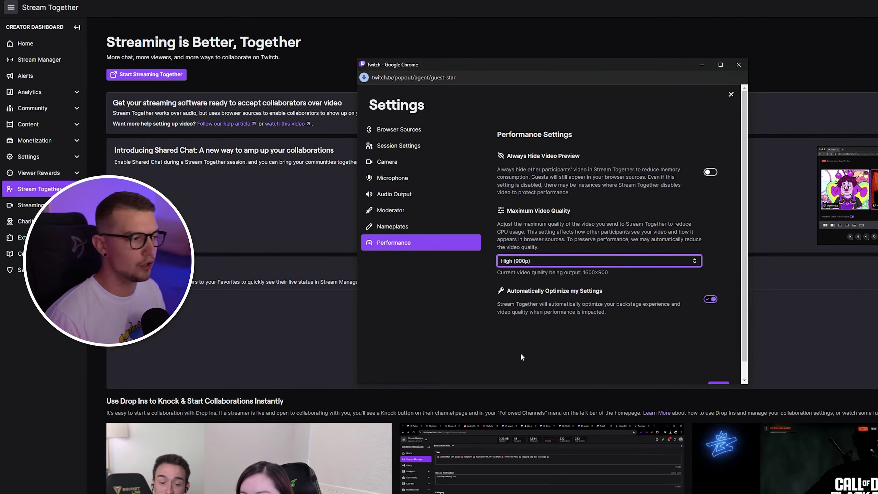
Step: Turn the guest nameplates off and back on
left_click(392, 227)
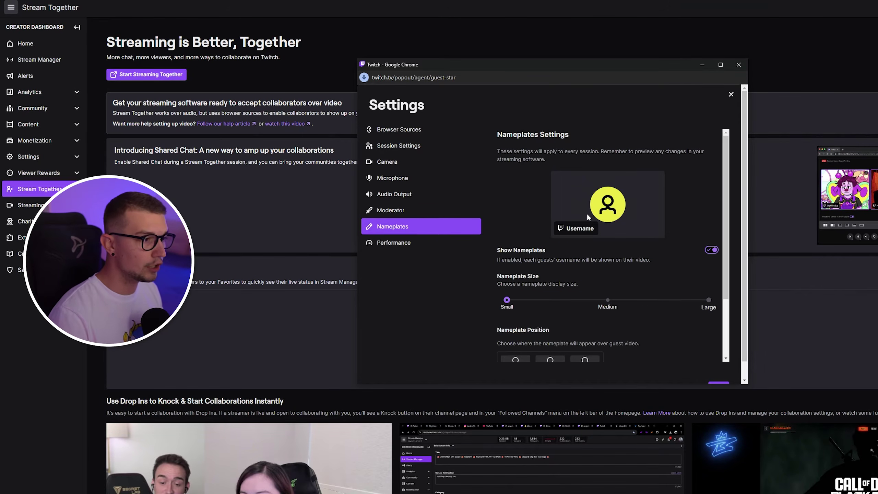
left_click(712, 250)
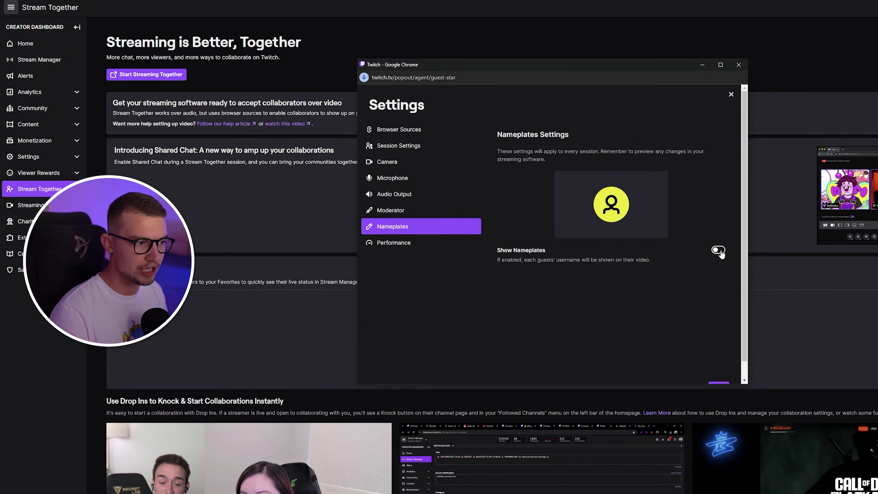
left_click(719, 251)
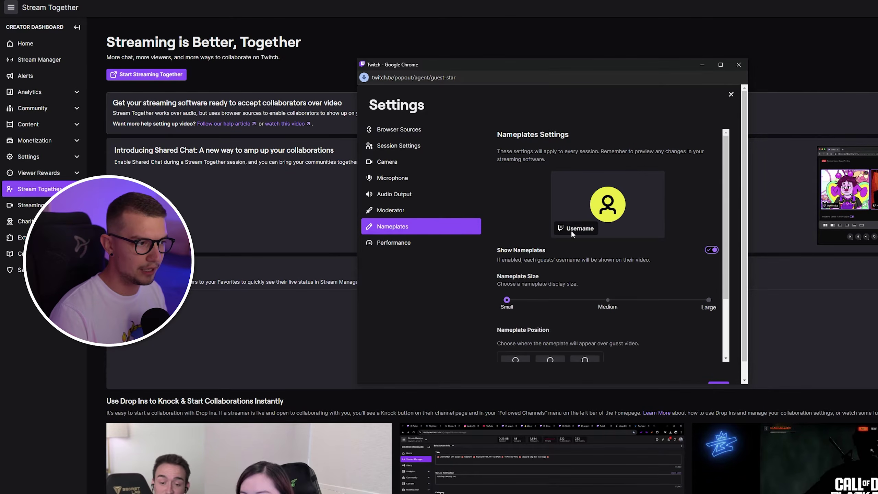
Step: Try the Medium and Large nameplate sizes, and return the size to Small
left_click(608, 299)
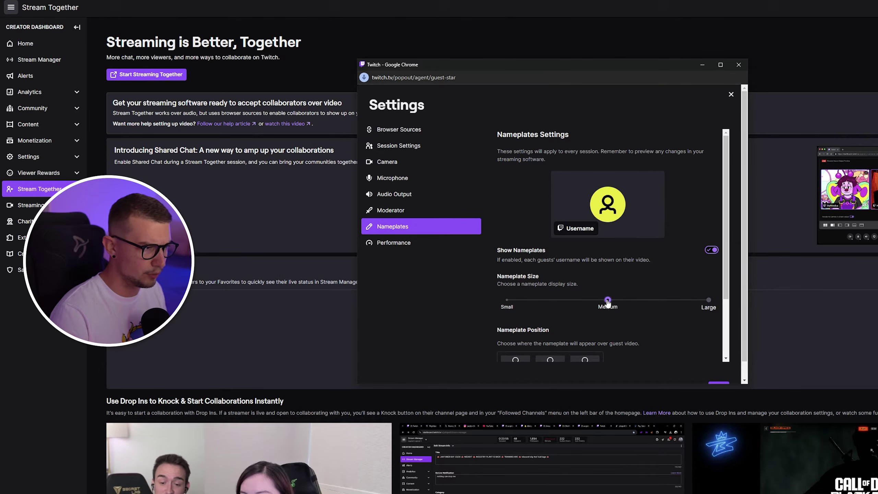
left_click(709, 300)
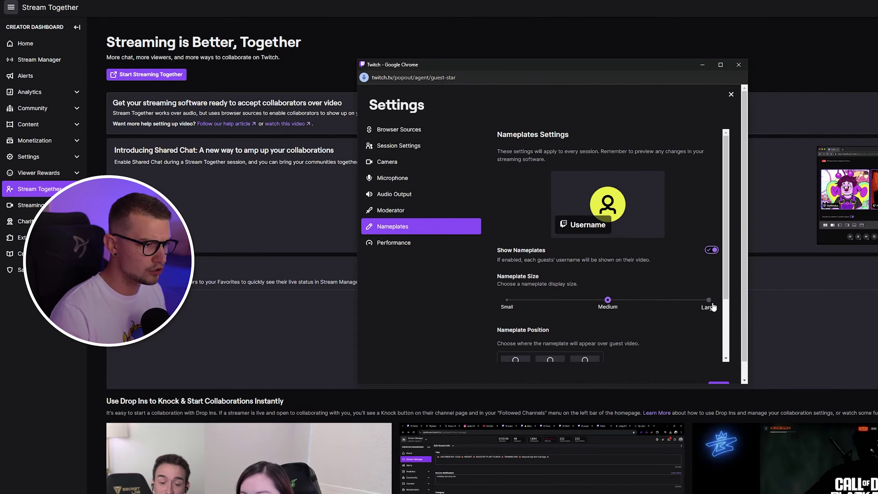
left_click(506, 300)
Step: Try the top-left nameplate position against the preview, and return the nameplate to Bottom Left
scroll(507, 304, "down", 3)
left_click(508, 313)
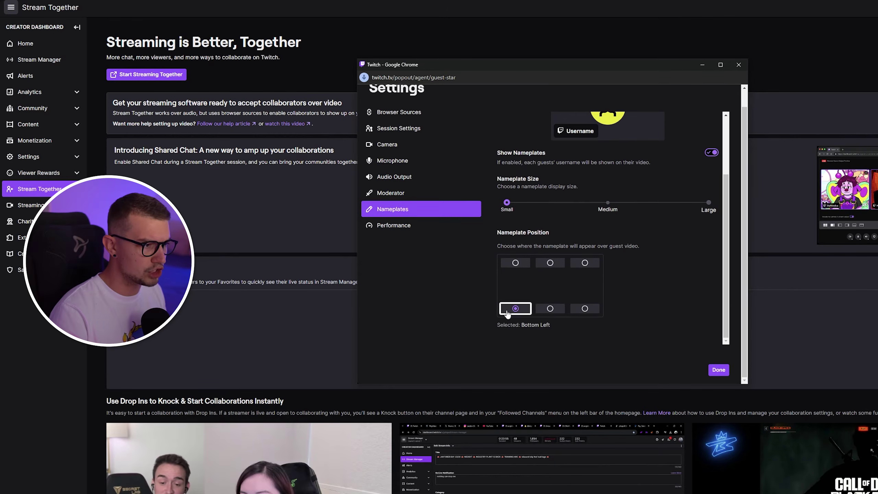
scroll(551, 300, "up", 1)
left_click(515, 303)
scroll(602, 166, "up", 1)
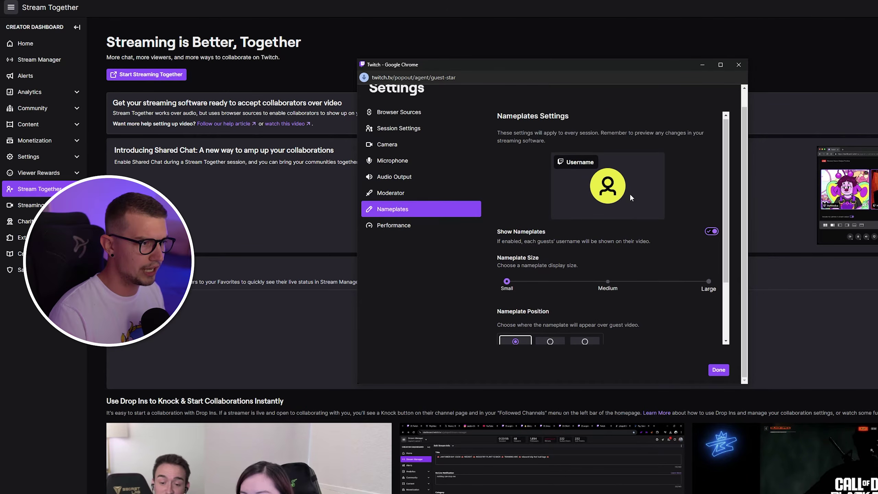
scroll(623, 225, "down", 3)
left_click(515, 309)
scroll(617, 229, "up", 2)
scroll(538, 271, "down", 2)
Step: Review the moderator settings for sharing the session URL, mod options and selecting mods for Stream Together
left_click(476, 199)
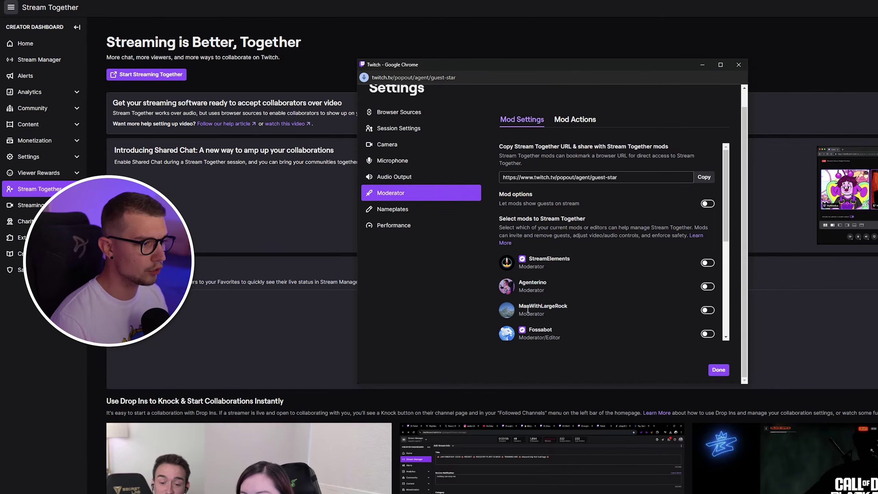
scroll(588, 289, "down", 1)
scroll(562, 279, "up", 1)
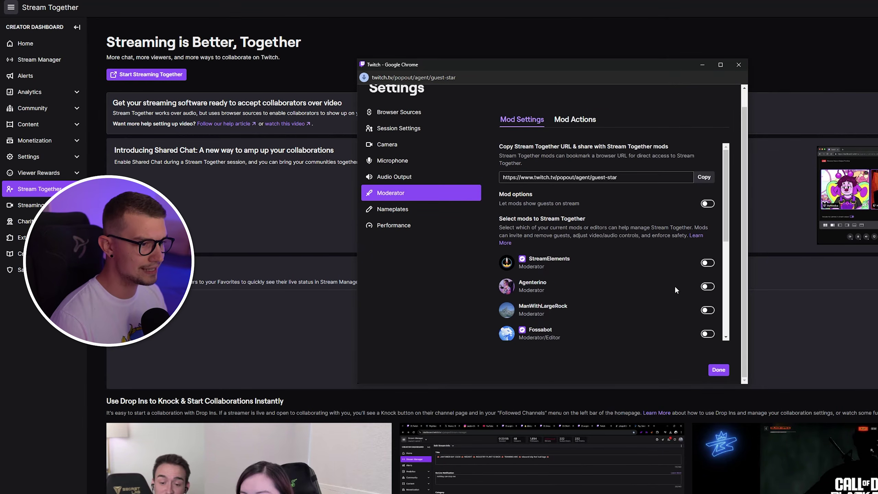
scroll(563, 260, "up", 1)
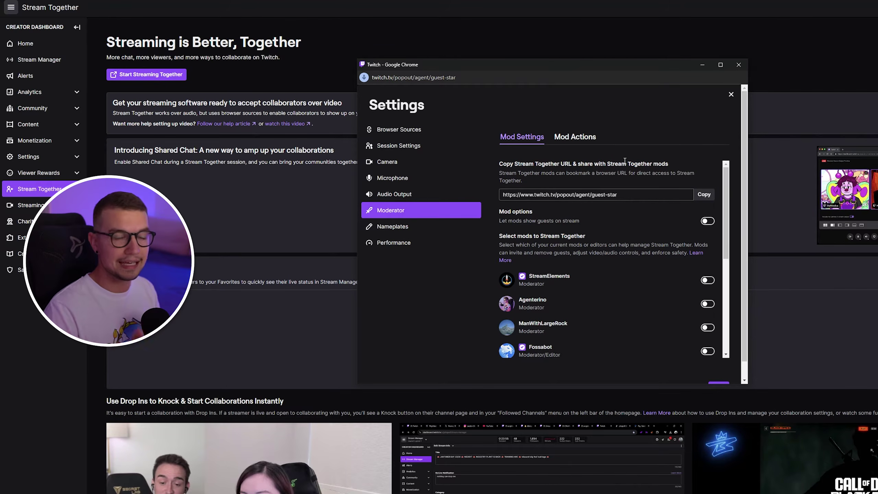
Step: Review the browser source audio output options and the microphone settings
left_click(394, 194)
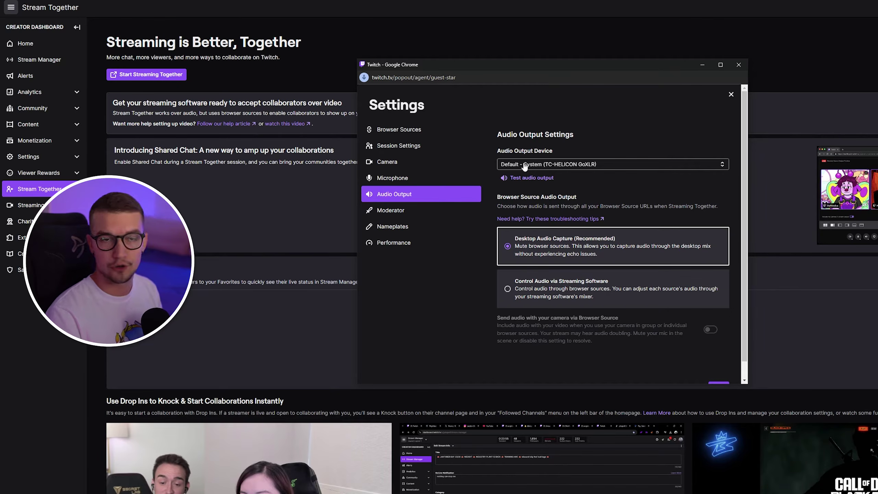
scroll(522, 277, "down", 1)
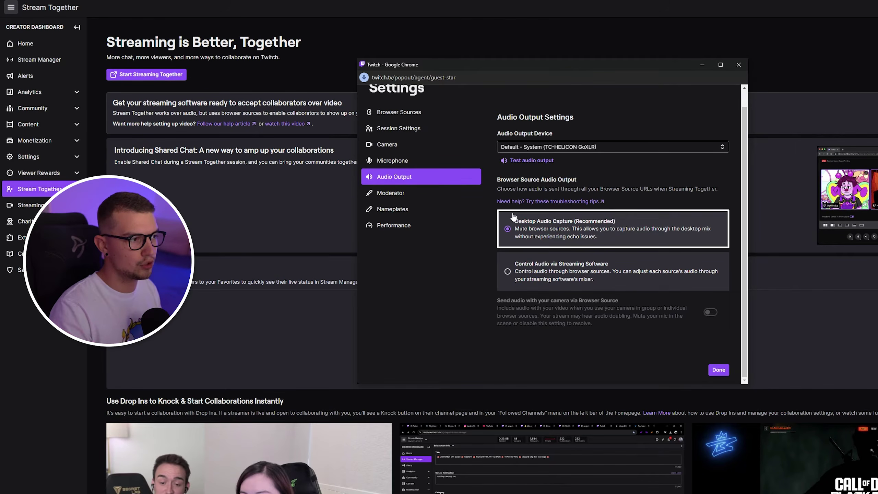
scroll(484, 225, "up", 1)
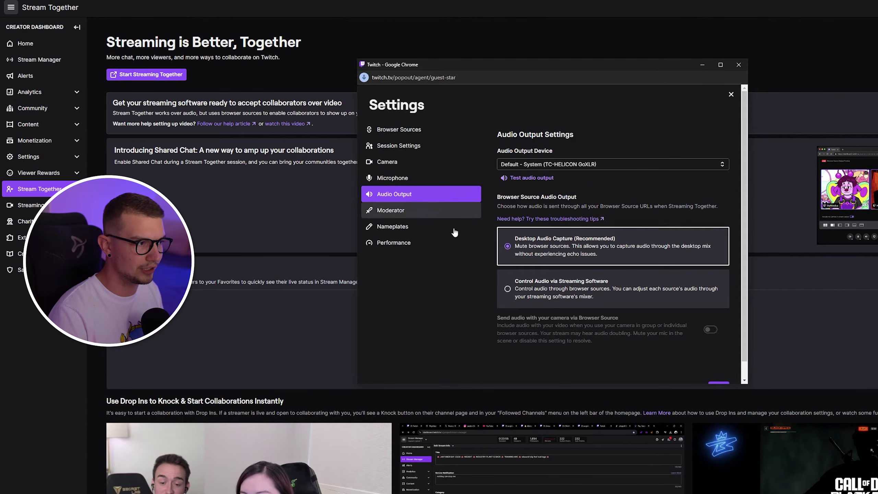
left_click(460, 179)
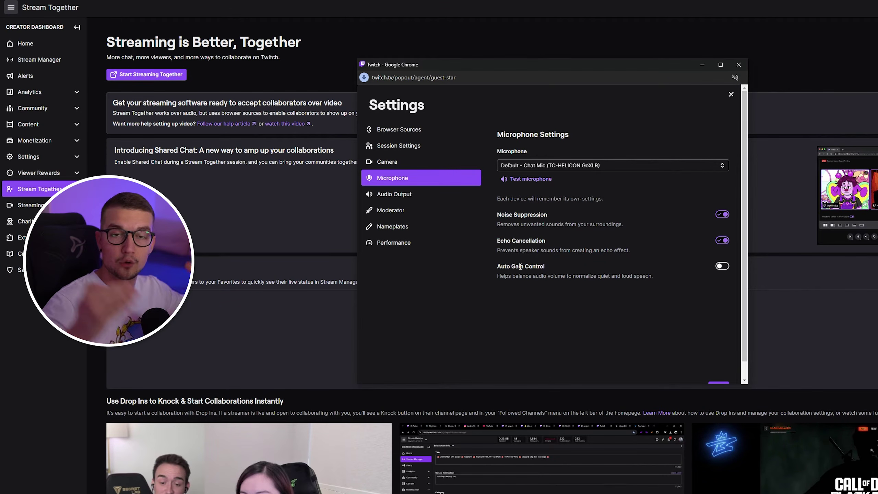
Step: Allow Twitch to use the cameras and check the camera settings
left_click(397, 161)
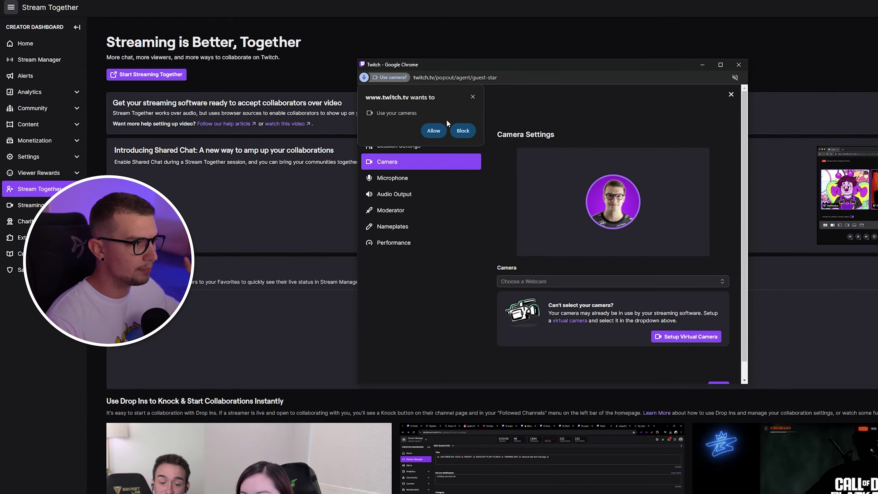
left_click(434, 131)
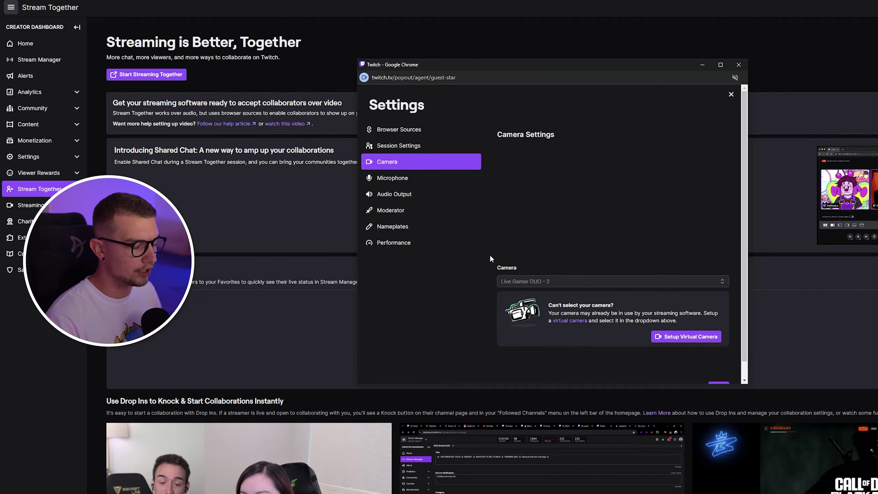
scroll(704, 270, "down", 1)
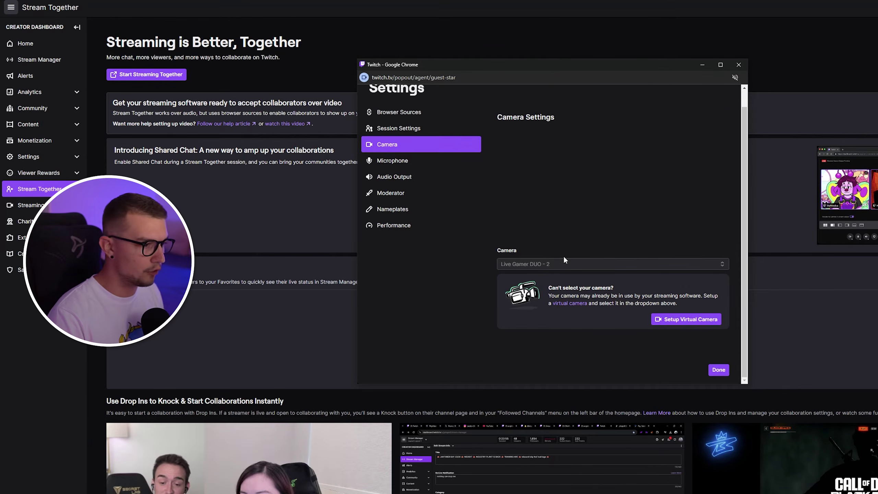
scroll(564, 259, "up", 1)
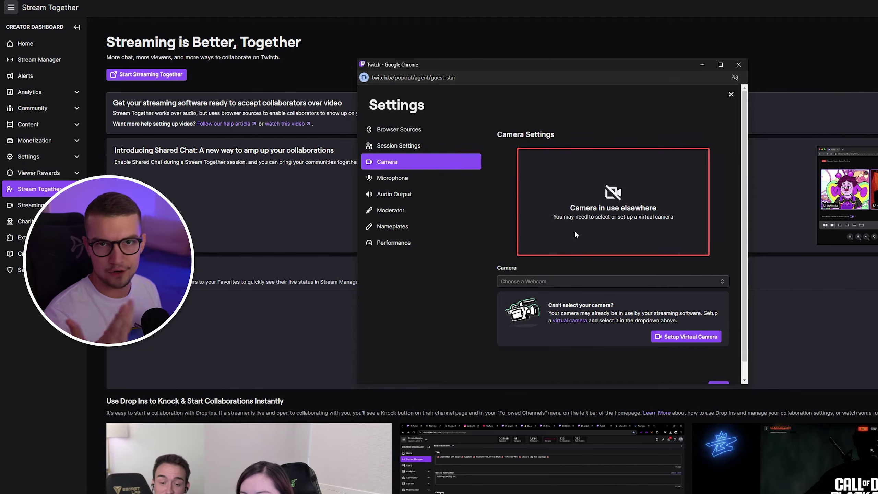
Step: Review the session settings for automatically showing guests on stream and guest screen sharing
left_click(399, 146)
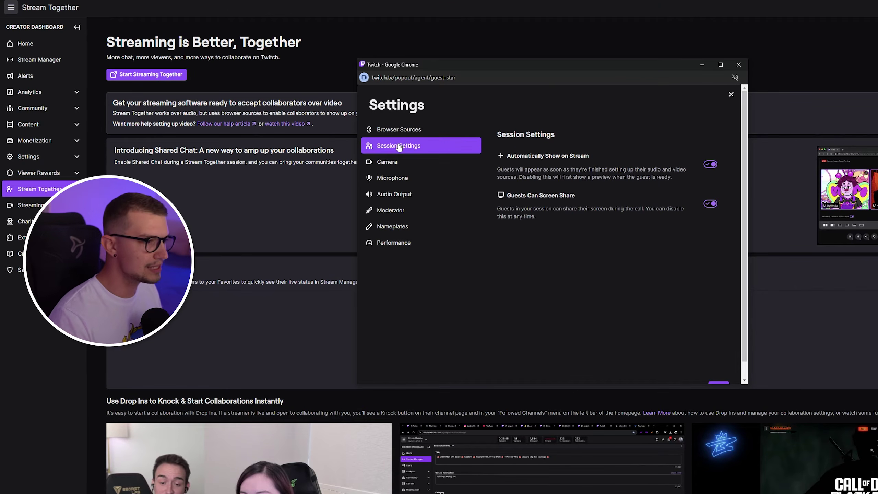
left_click_drag(505, 157, 592, 158)
left_click(526, 159)
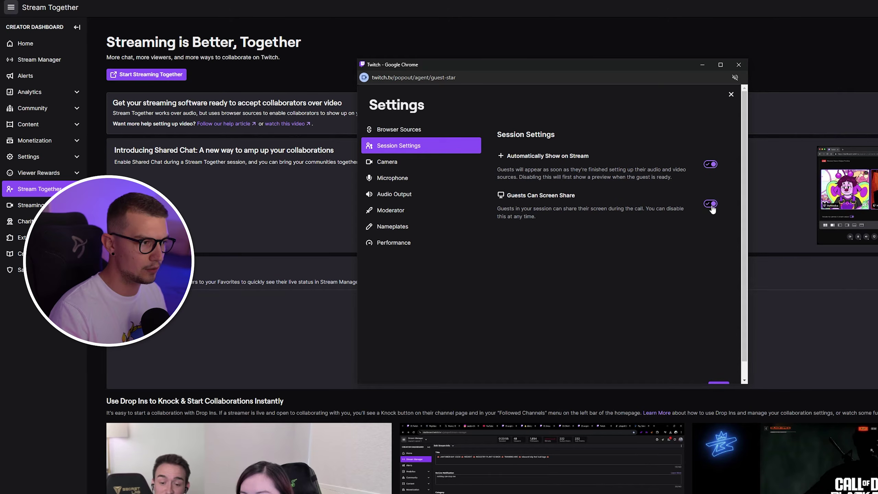
Step: Start the browser source setup from the session settings, copy the group Browser Source URL and continue to the following setup stage
left_click(401, 132)
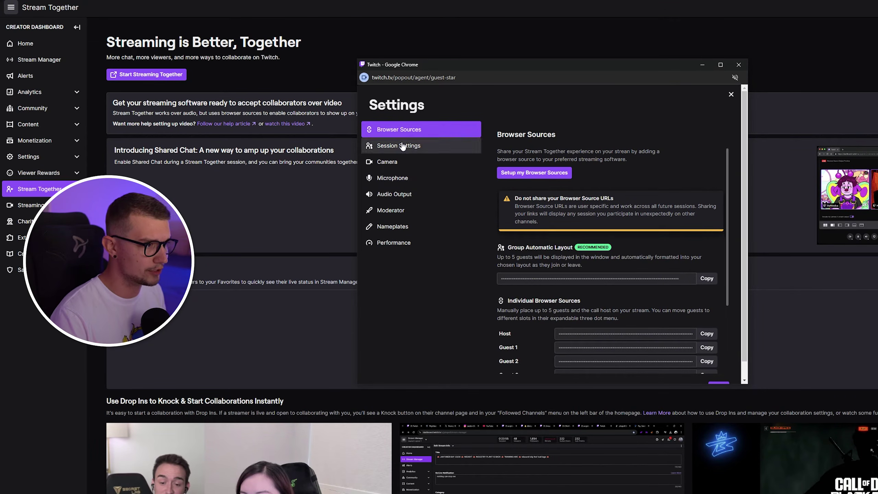
left_click(511, 176)
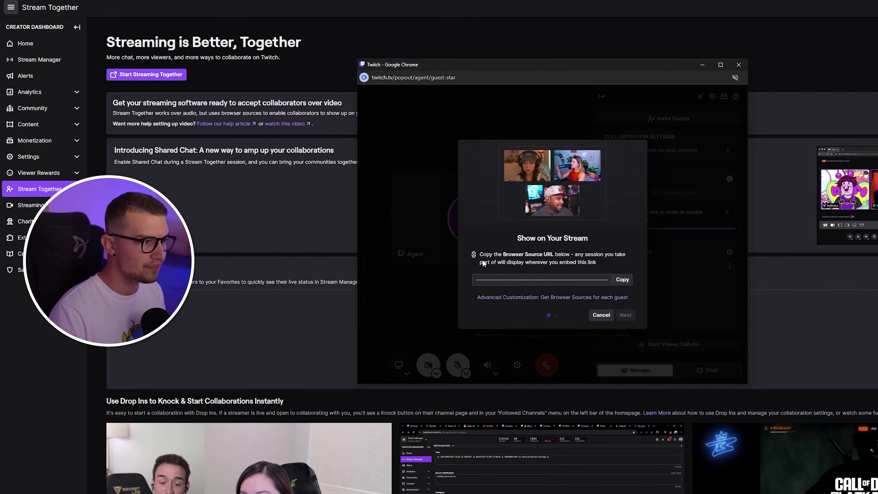
left_click(621, 280)
left_click_drag(484, 254, 568, 262)
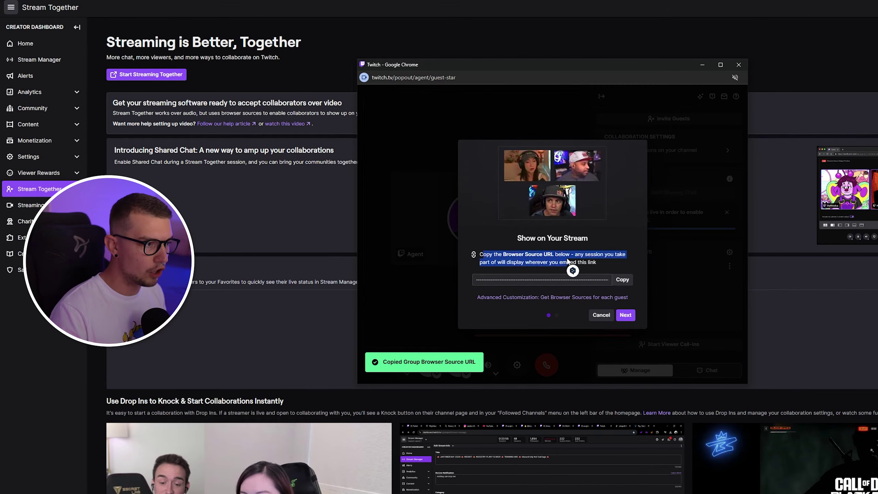
left_click(568, 261)
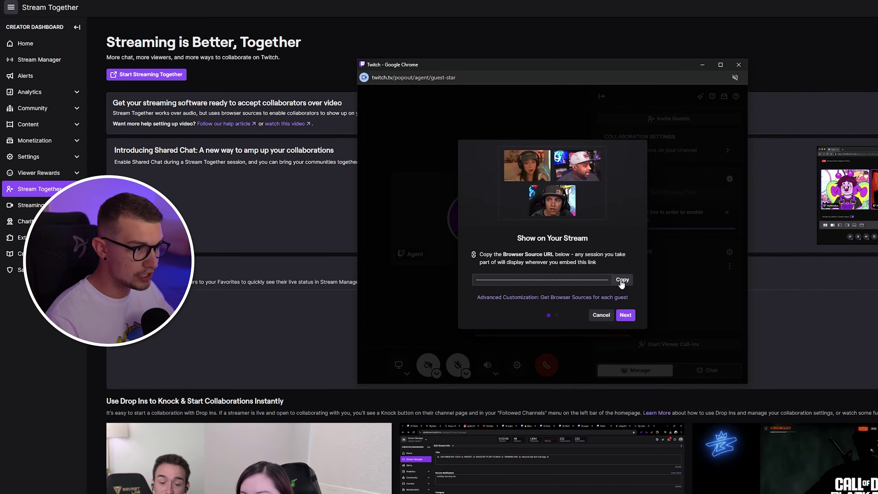
left_click(625, 315)
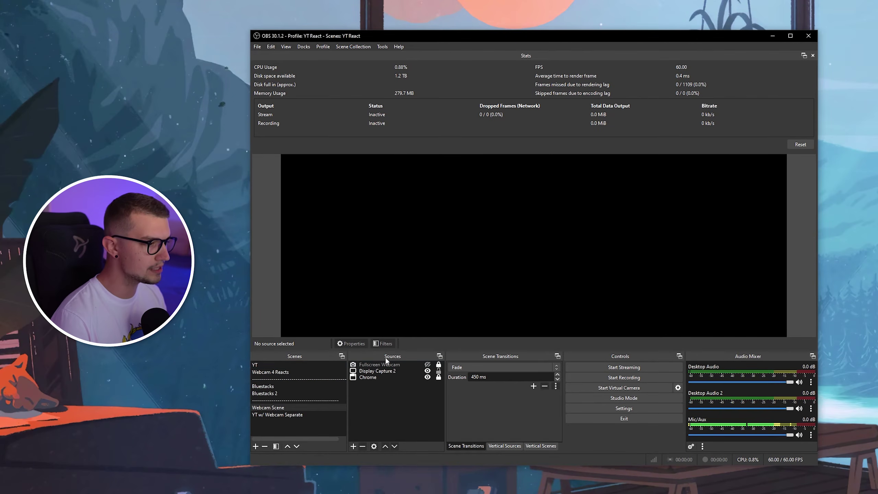
Step: Switch to OBS and add a new Browser source named "Stream Together" to the current scene
left_click(354, 447)
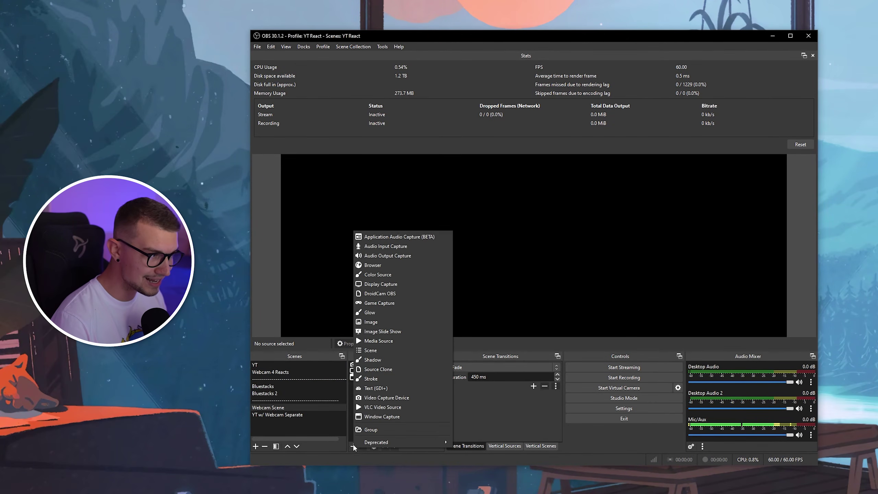
left_click(368, 265)
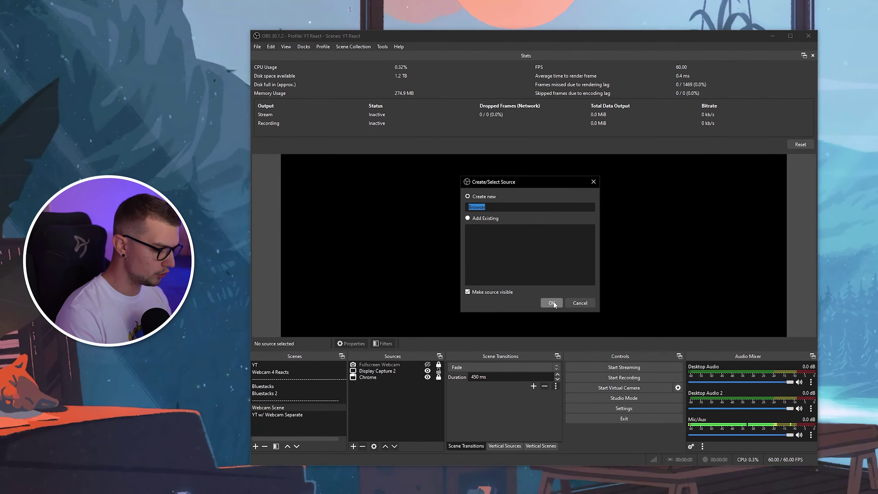
type("Stream Toge")
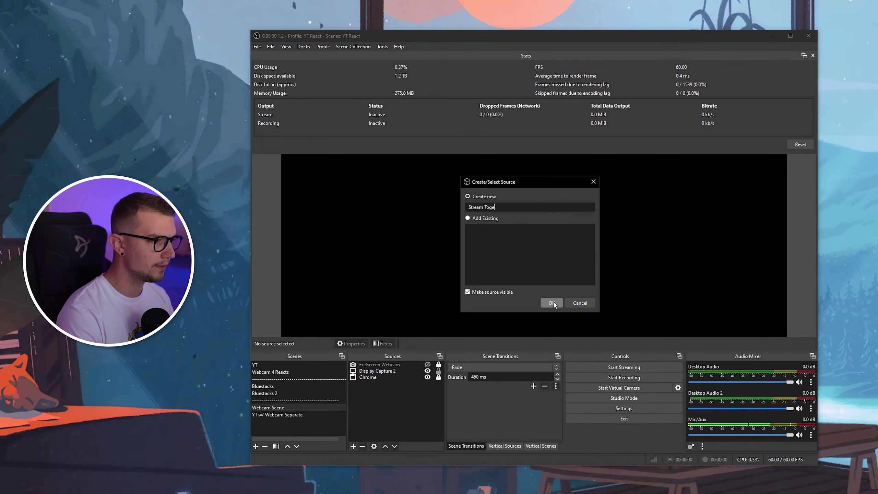
type("ther")
left_click(553, 302)
Step: Replace the Stream Together source's default URL with the copied group Browser Source URL, including its authentication token
left_click_drag(522, 264, 459, 268)
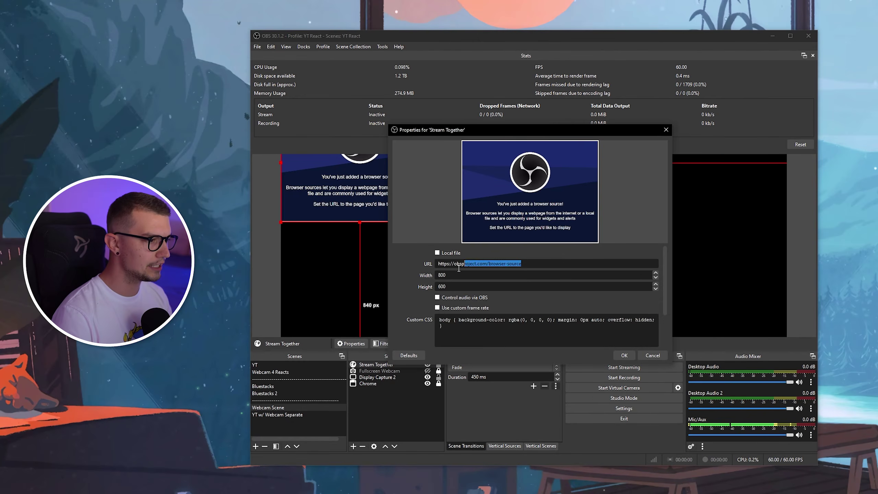
key("ctrl+a")
key("ctrl+v")
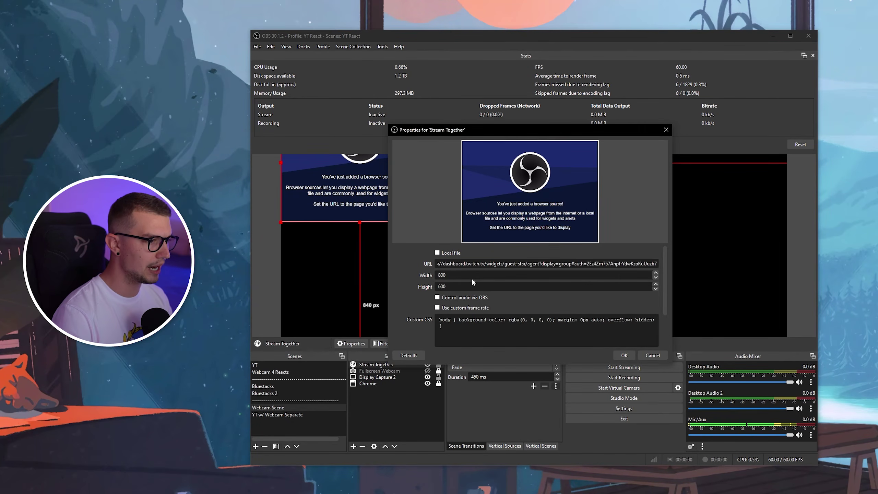
Step: Set the Stream Together source's width to 2560, replace its default height, and apply the source properties
left_click(438, 276)
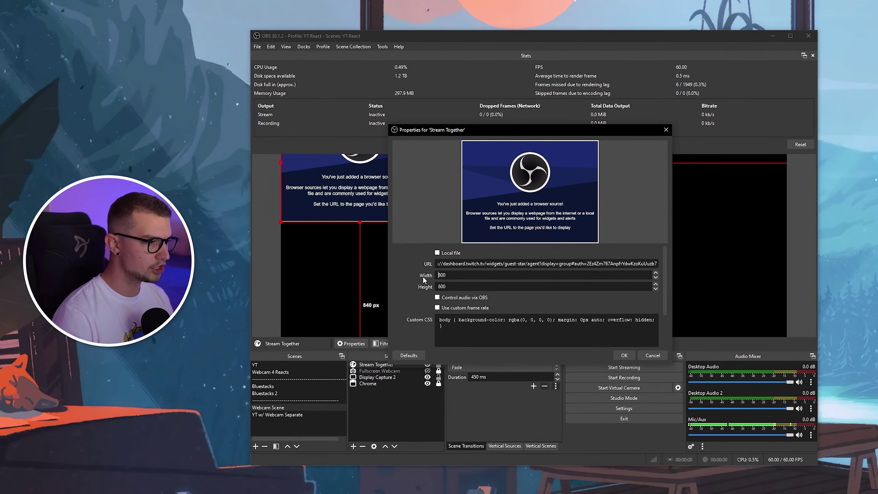
key("ctrl+a")
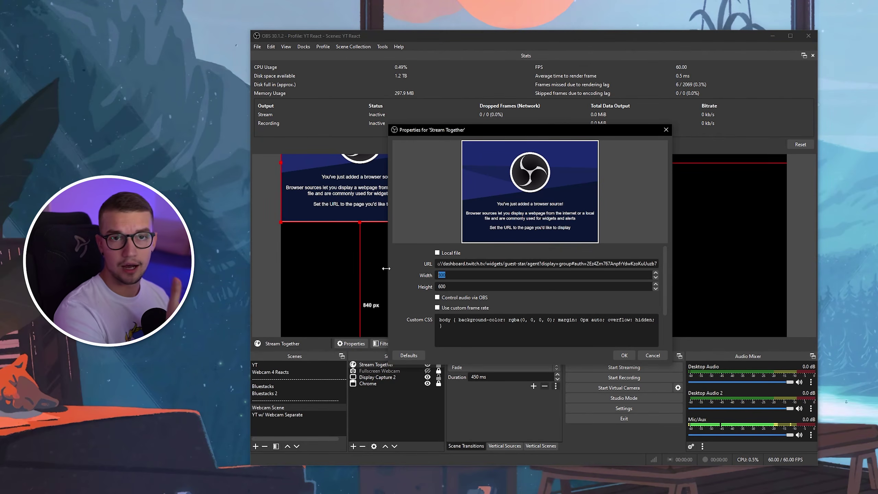
type("26")
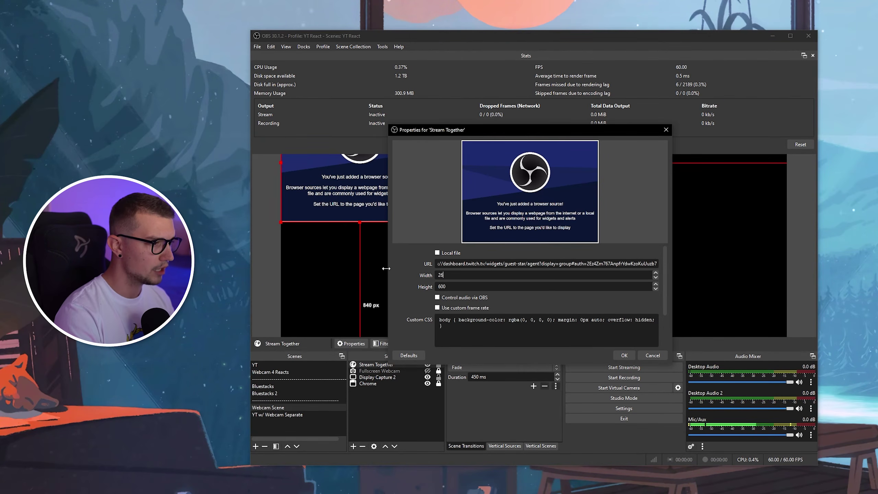
key("BackSpace")
type("52")
type("0")
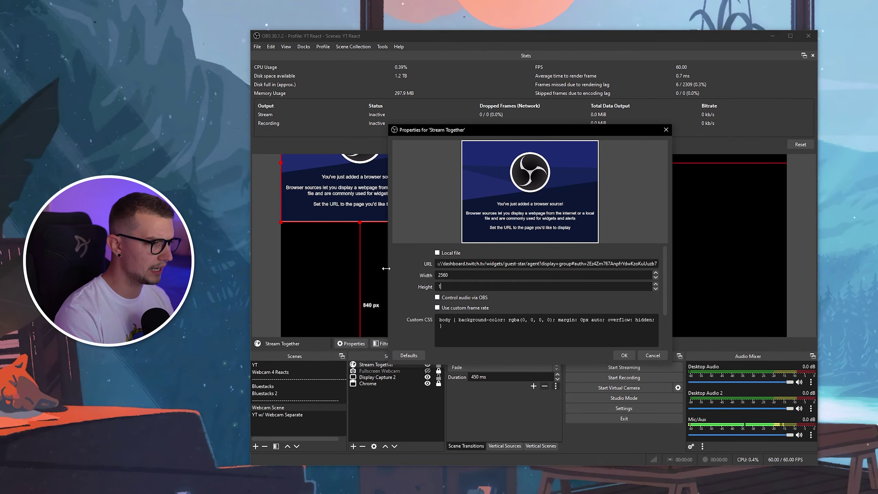
left_click(624, 355)
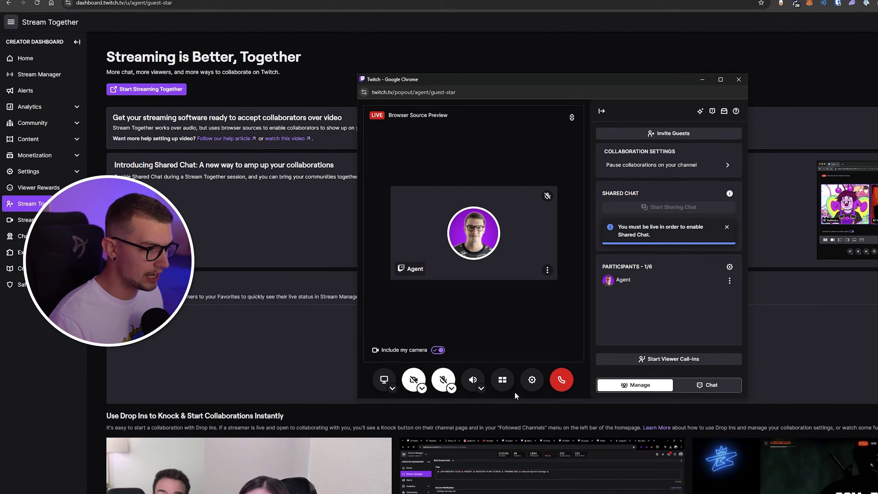
Step: Switch back to Twitch and review the group, individual guest and screen share browser sources and the option to regenerate their URLs
left_click(532, 379)
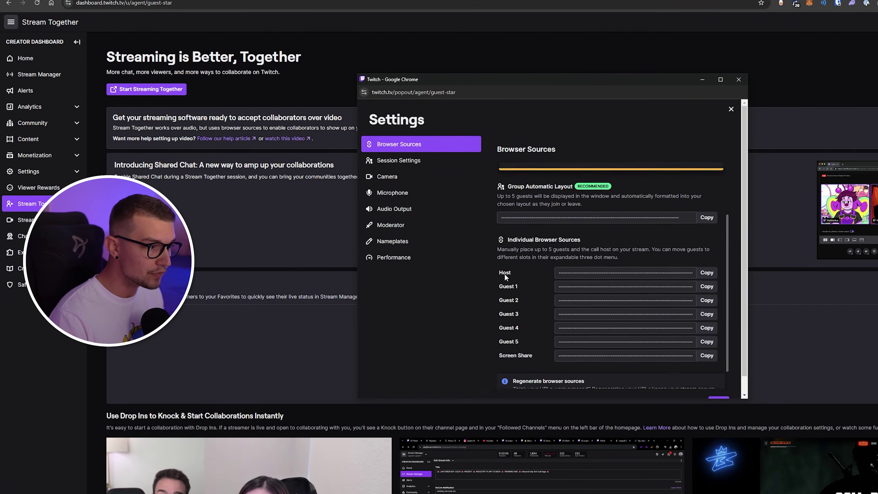
scroll(505, 263, "down", 1)
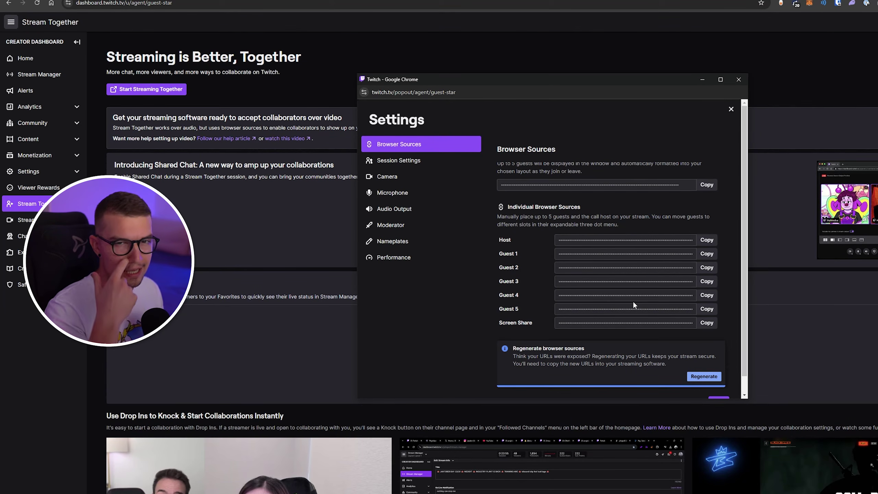
scroll(596, 258, "up", 2)
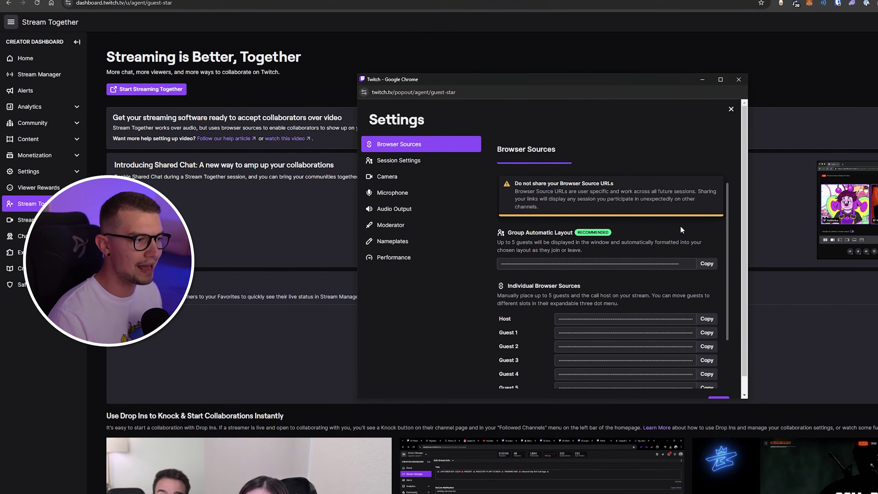
scroll(560, 295, "down", 1)
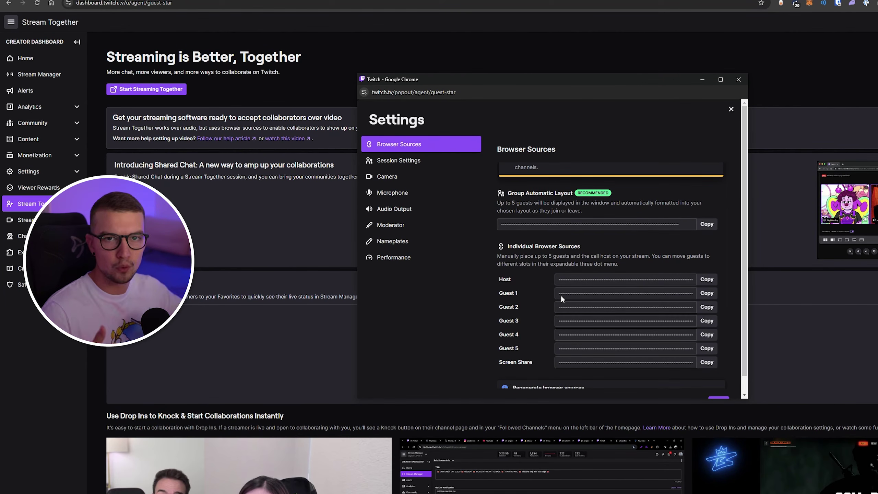
scroll(561, 295, "down", 1)
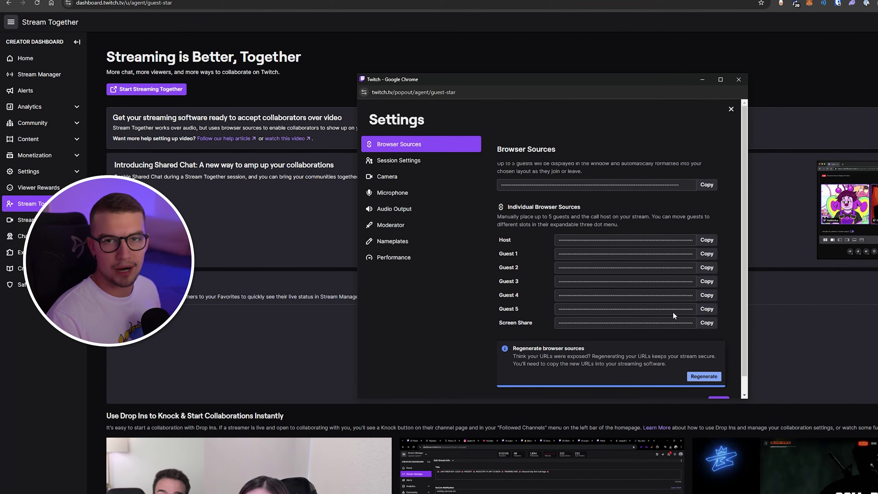
scroll(599, 330, "down", 1)
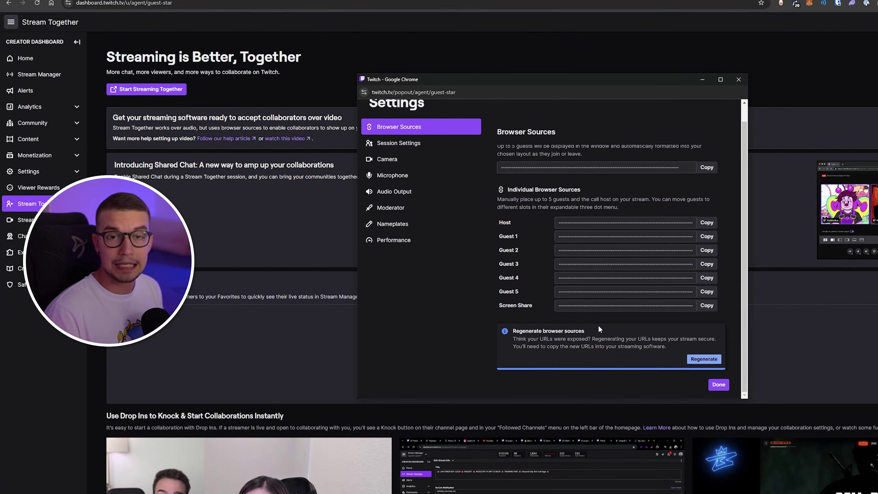